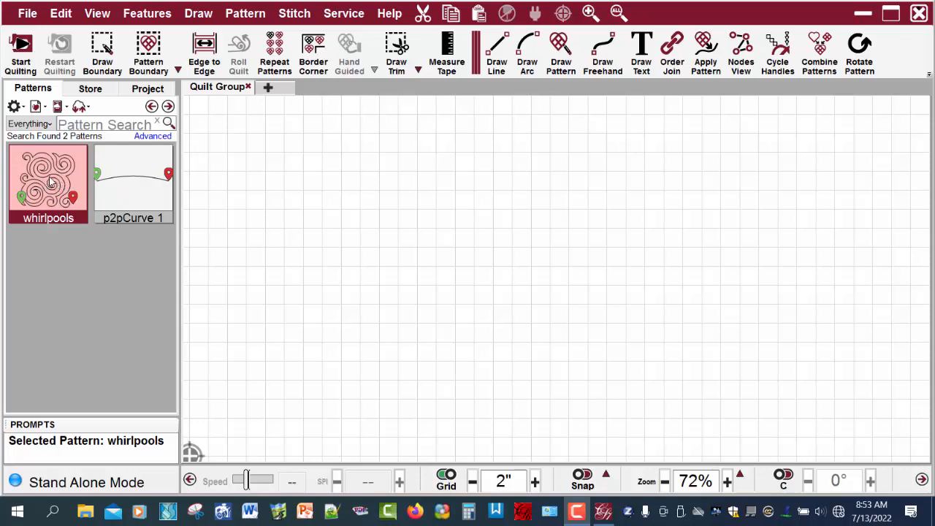
- Set the whirlpools pattern's height to 12 in its properties with the aspect ratio on, and save the change
{"action": "right_click", "coordinate": [51, 182]}
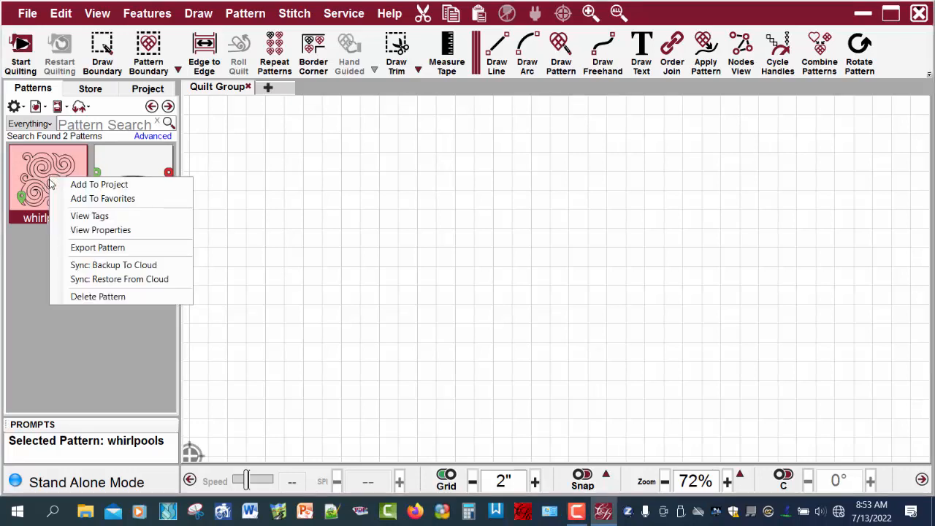
{"action": "left_click", "coordinate": [105, 235]}
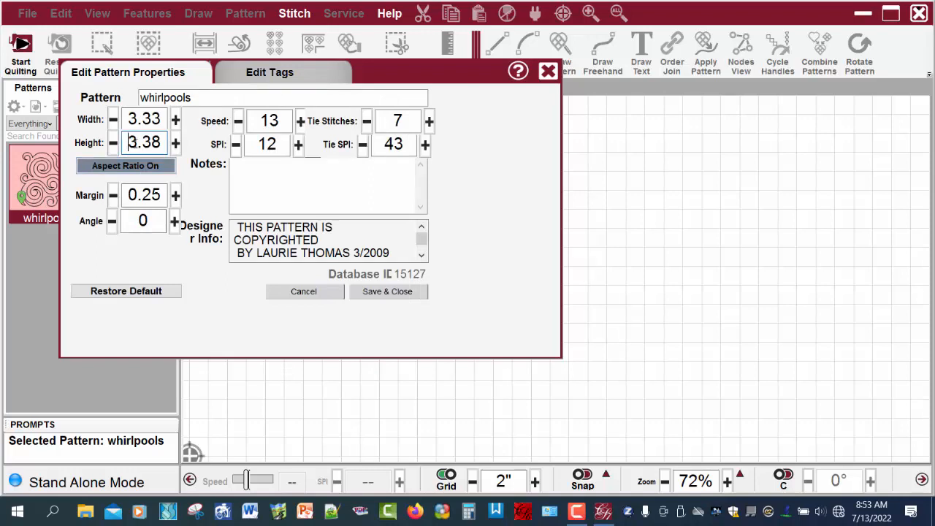
{"action": "left_click_drag", "start_coordinate": [128, 142], "coordinate": [164, 143]}
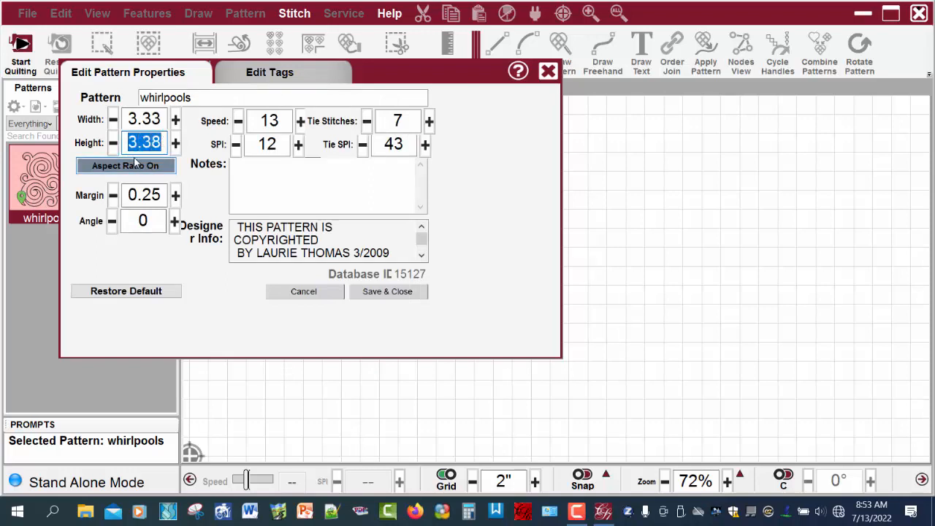
{"action": "type", "text": "12"}
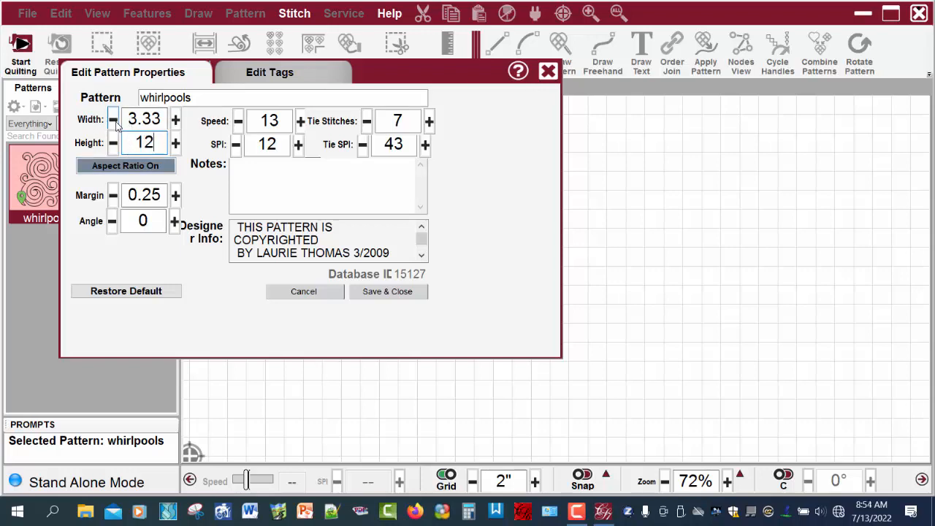
{"action": "left_click", "coordinate": [130, 119]}
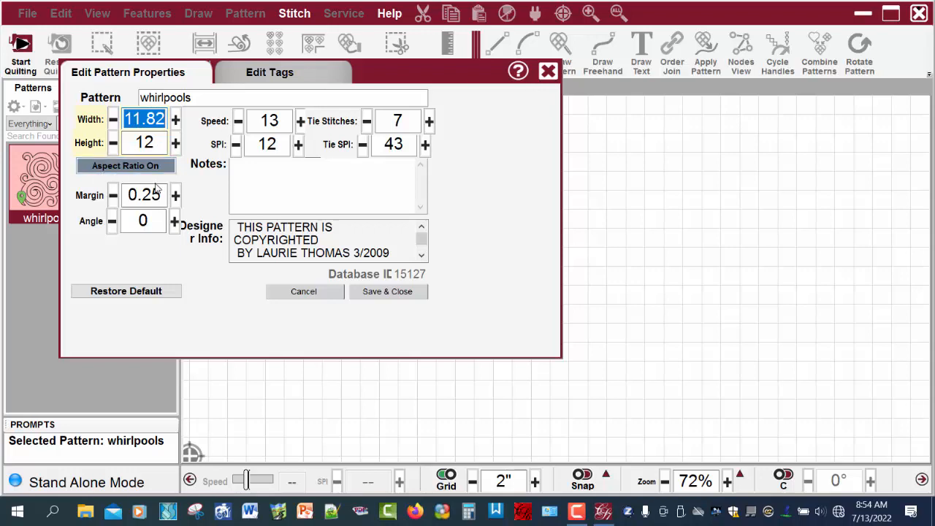
{"action": "left_click", "coordinate": [393, 293]}
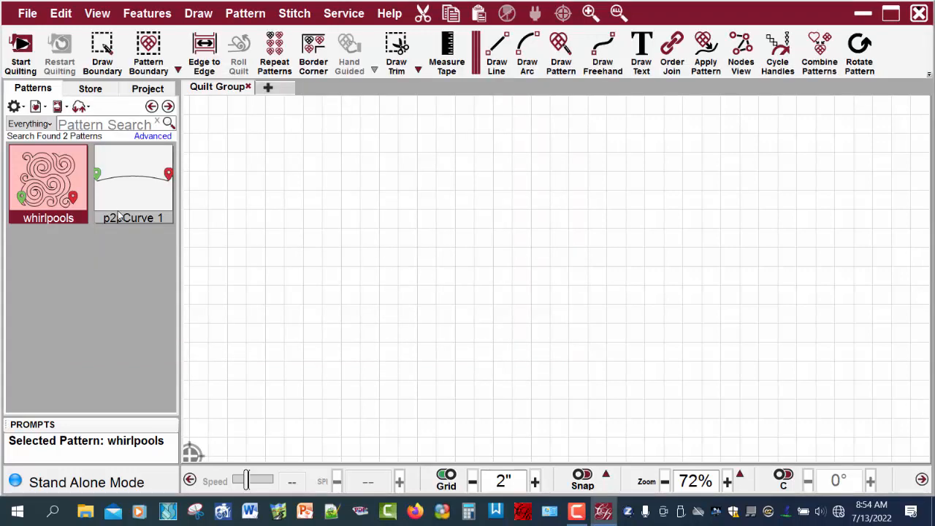
- Add the whirlpools pattern to the project and check the size in the project copy's properties
{"action": "right_click", "coordinate": [45, 186]}
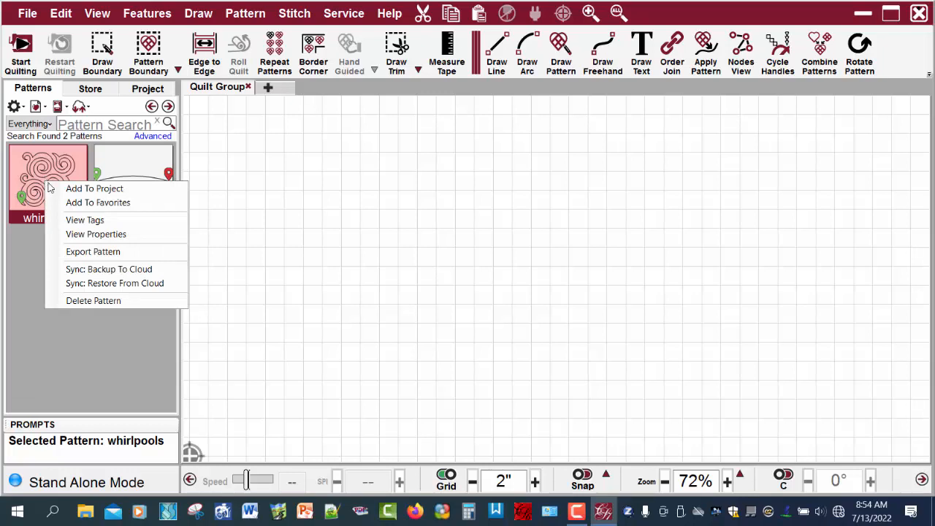
{"action": "left_click", "coordinate": [108, 191]}
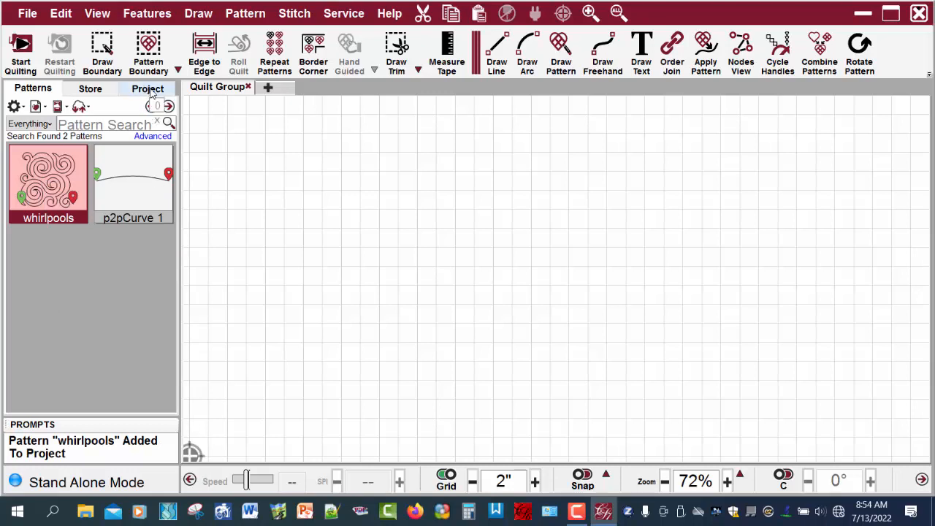
{"action": "left_click", "coordinate": [149, 89]}
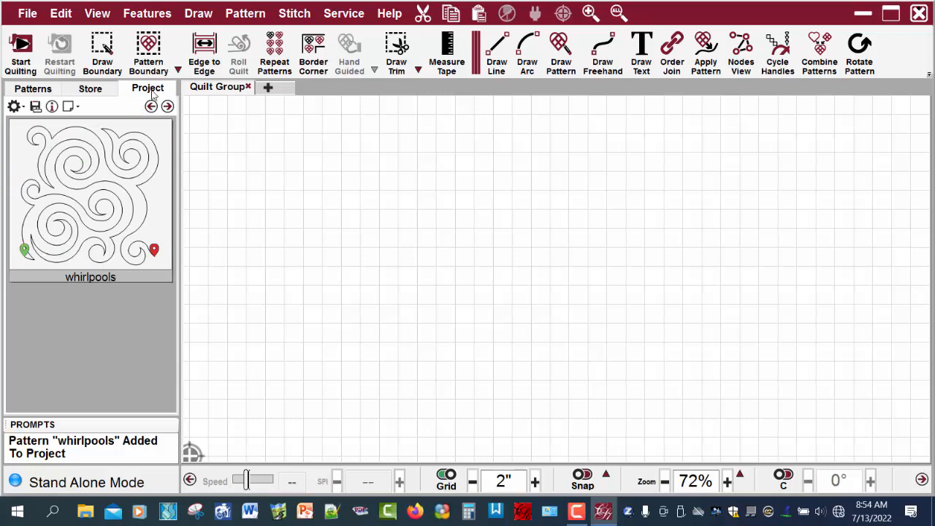
{"action": "right_click", "coordinate": [106, 216]}
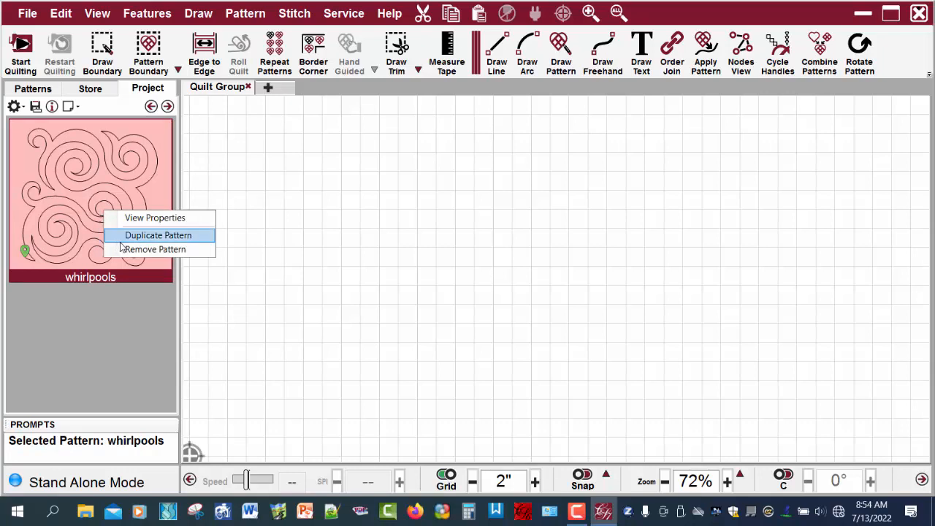
{"action": "left_click", "coordinate": [155, 220]}
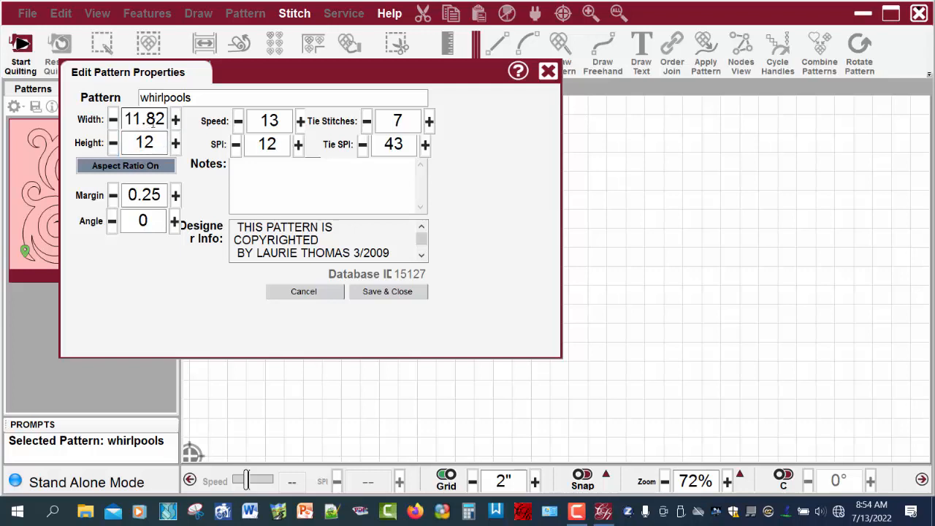
{"action": "left_click", "coordinate": [383, 295]}
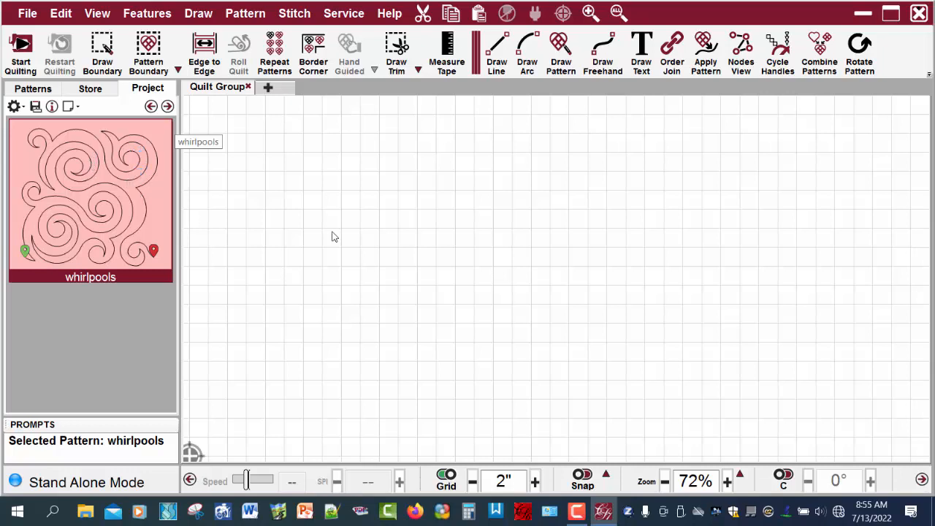
- Start a Repeat Patterns layout with whirlpools, placing its start point in the upper-left area of the quilt workspace
{"action": "left_click", "coordinate": [284, 49]}
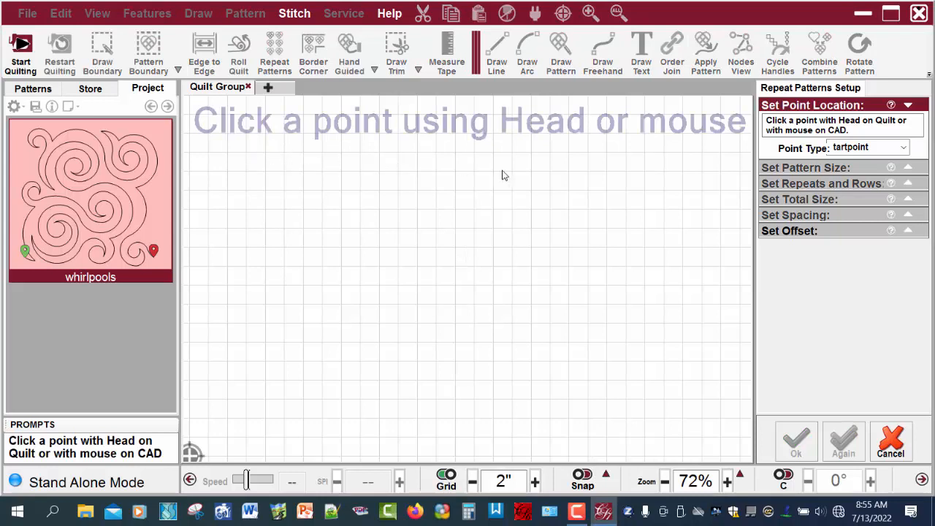
{"action": "left_click", "coordinate": [226, 156]}
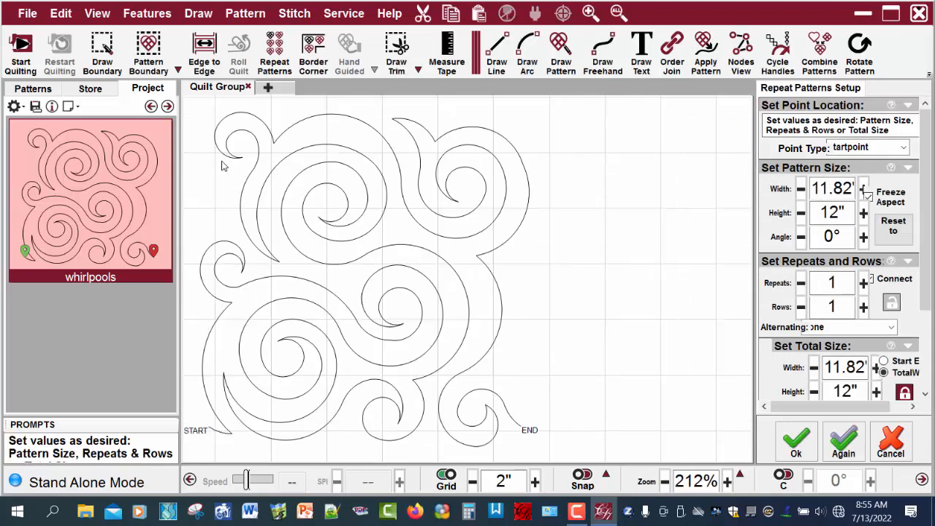
{"action": "scroll", "coordinate": [215, 146], "scroll_direction": "down", "scroll_amount": 5}
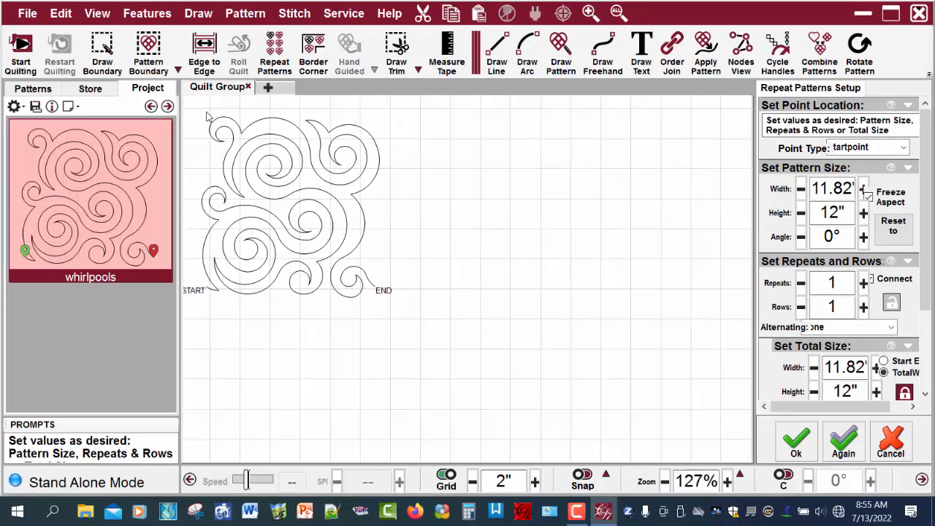
{"action": "scroll", "coordinate": [207, 116], "scroll_direction": "down", "scroll_amount": 1}
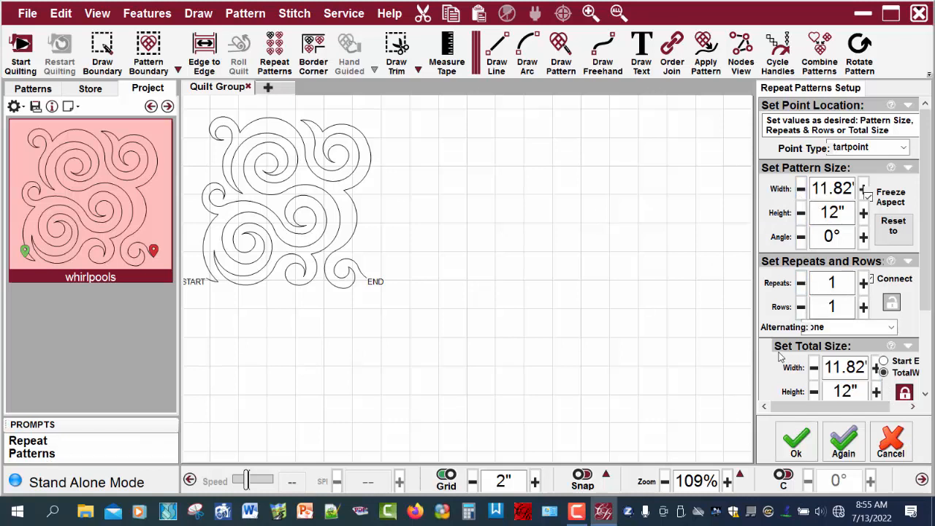
- Set the repeat layout's total size to 60" wide and 60" high
{"action": "left_click", "coordinate": [825, 368]}
{"action": "left_click_drag", "start_coordinate": [825, 368], "coordinate": [871, 368]}
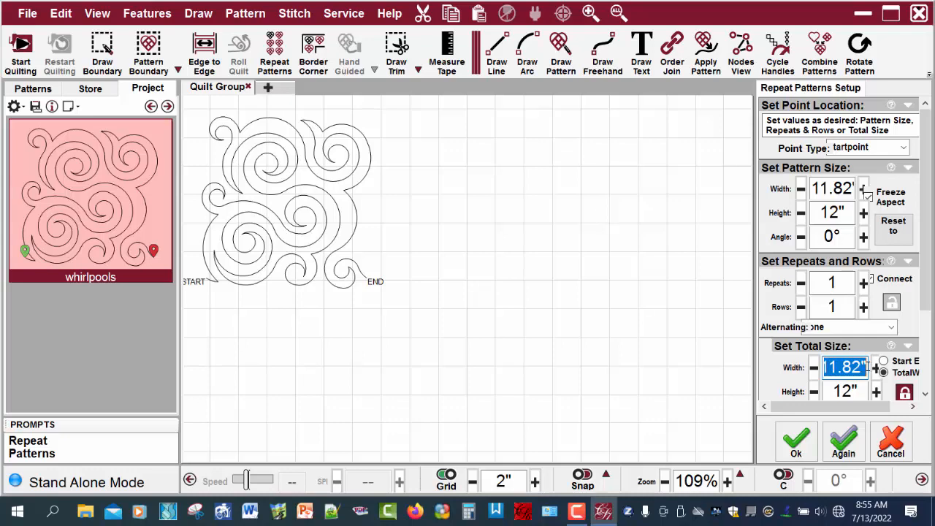
{"action": "left_click", "coordinate": [738, 409]}
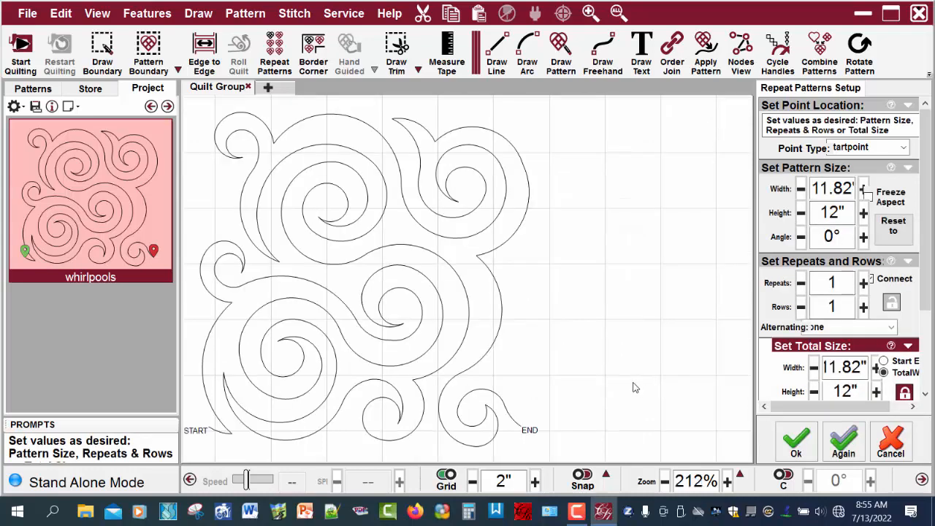
{"action": "double_click", "coordinate": [827, 368]}
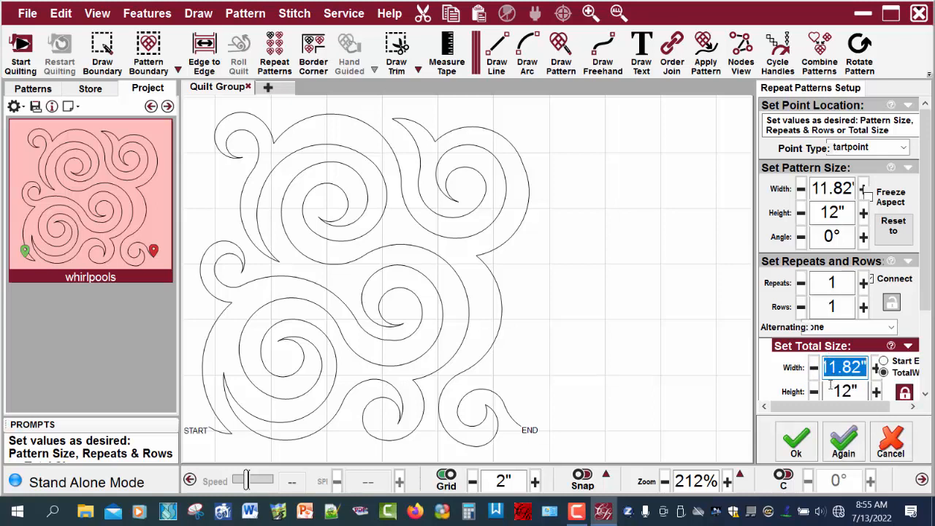
{"action": "type", "text": "6"}
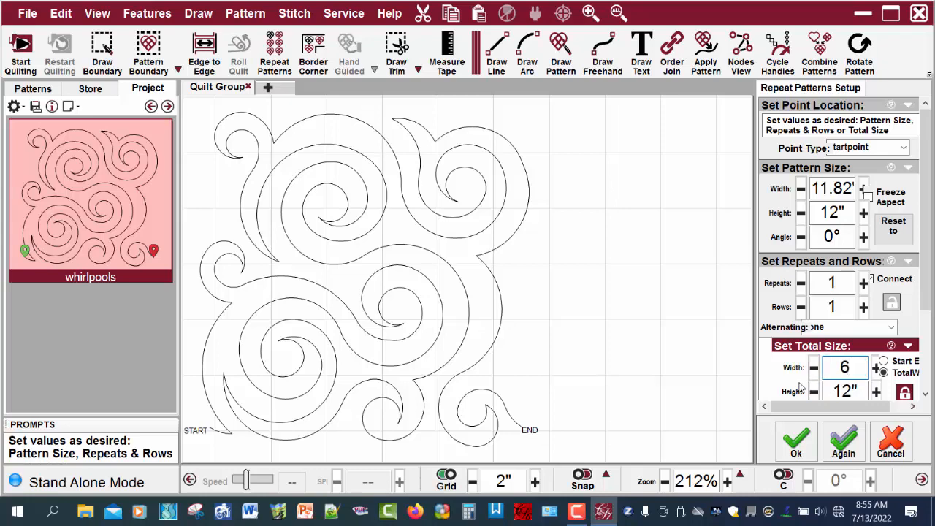
{"action": "type", "text": "0"}
{"action": "left_click", "coordinate": [836, 391]}
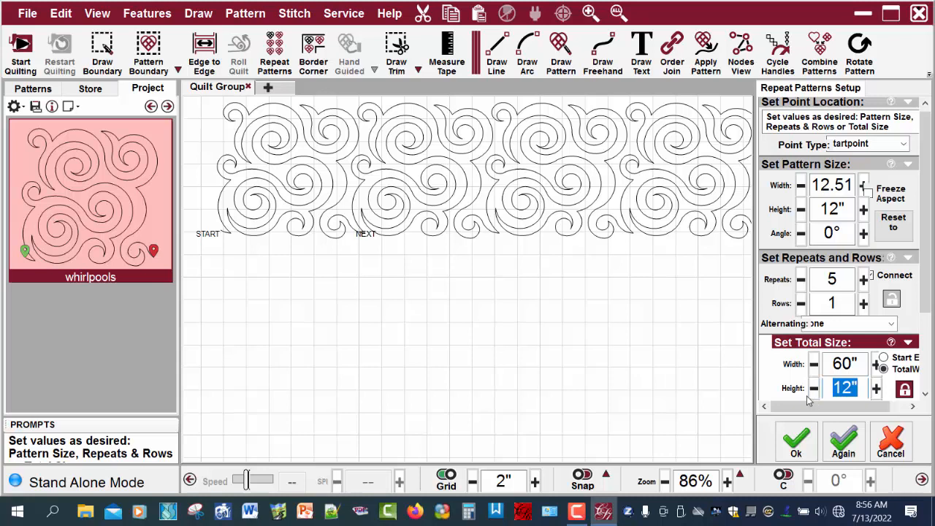
{"action": "type", "text": "60"}
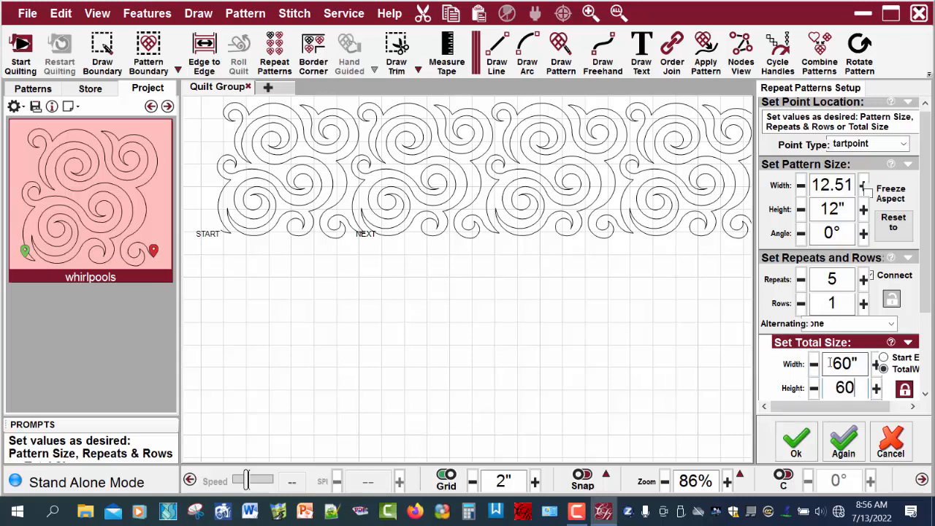
{"action": "key", "text": "Tab"}
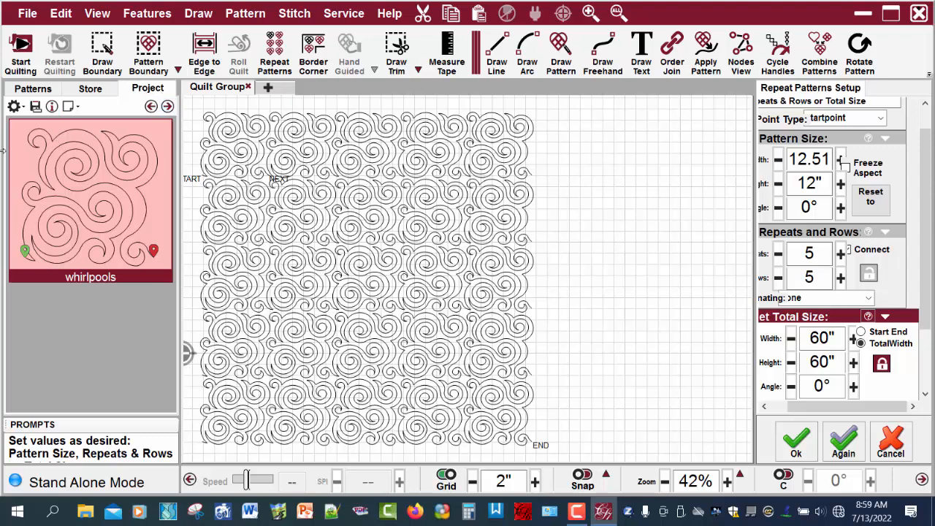
- Begin saving the project and choose the SAM to Statler Projects folder on USB Drive (H:) as its location
{"action": "left_click", "coordinate": [35, 106]}
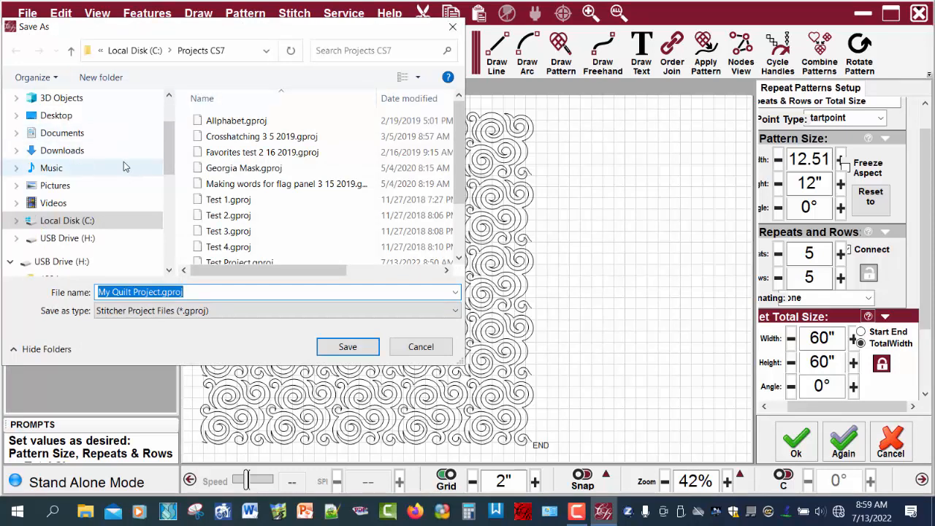
{"action": "left_click", "coordinate": [67, 239]}
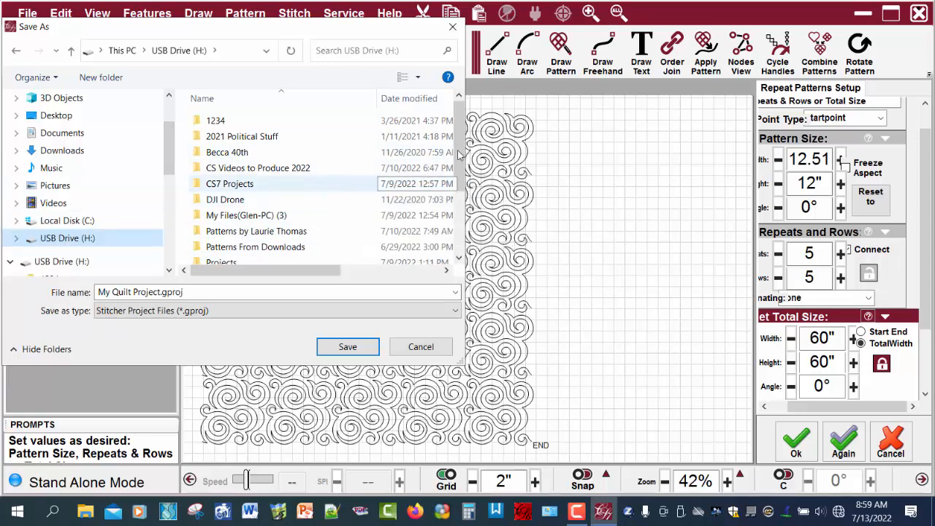
{"action": "left_click_drag", "start_coordinate": [463, 155], "coordinate": [448, 191]}
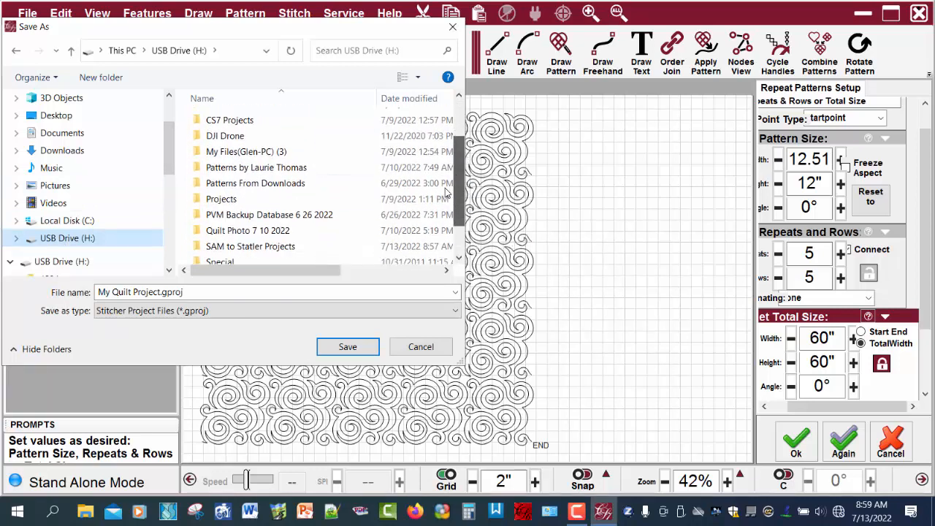
{"action": "double_click", "coordinate": [240, 248]}
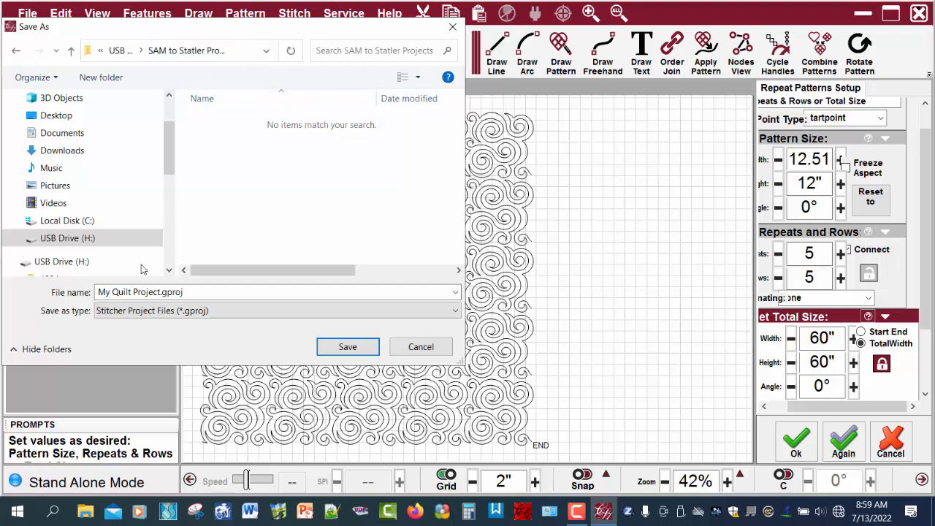
- Name the project file with the quilt owner's first name followed by "Quilt Whirlpools 7 13 2022" and save it
{"action": "left_click", "coordinate": [188, 292]}
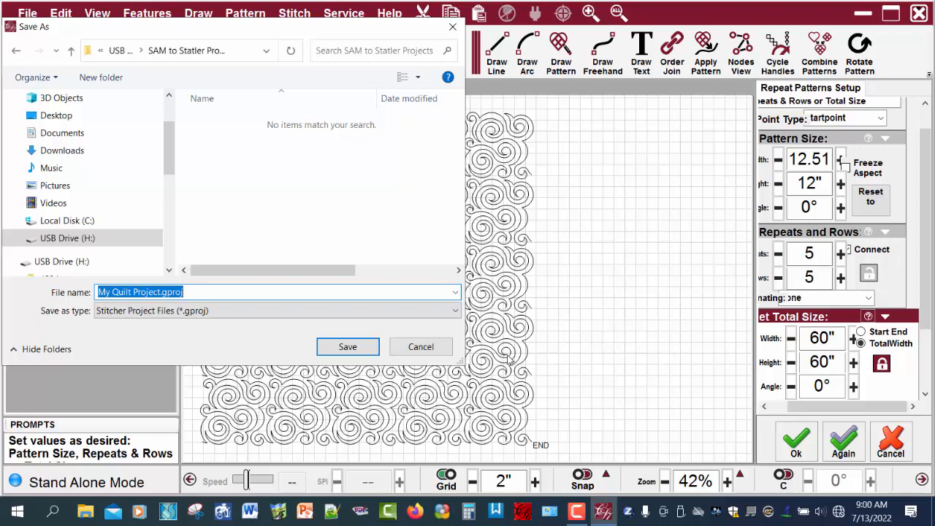
{"action": "type", "text": "S"}
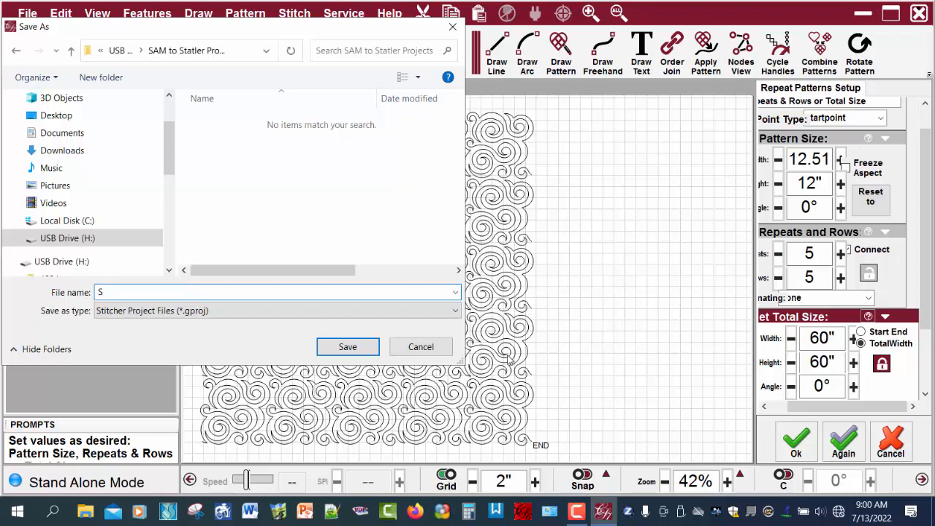
{"action": "type", "text": "hirleys Q"}
{"action": "type", "text": "uilt Whirlpool"}
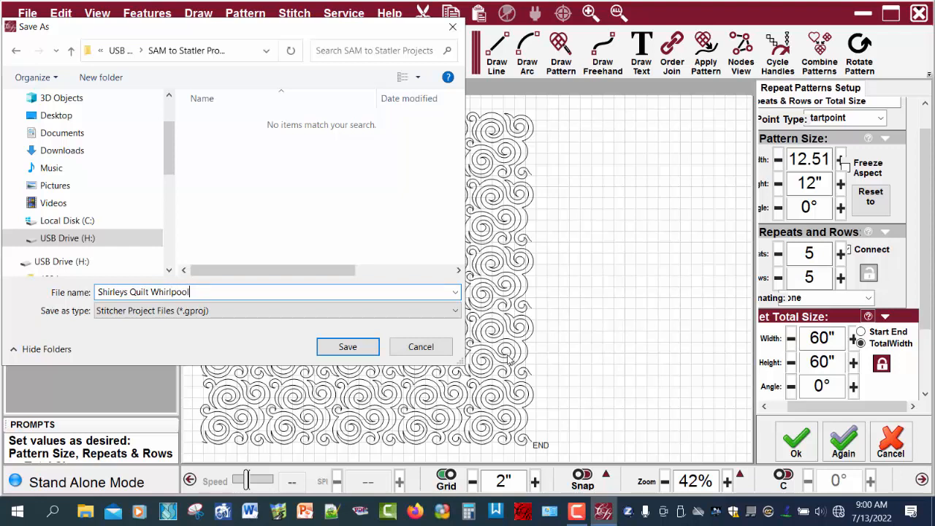
{"action": "type", "text": "s "}
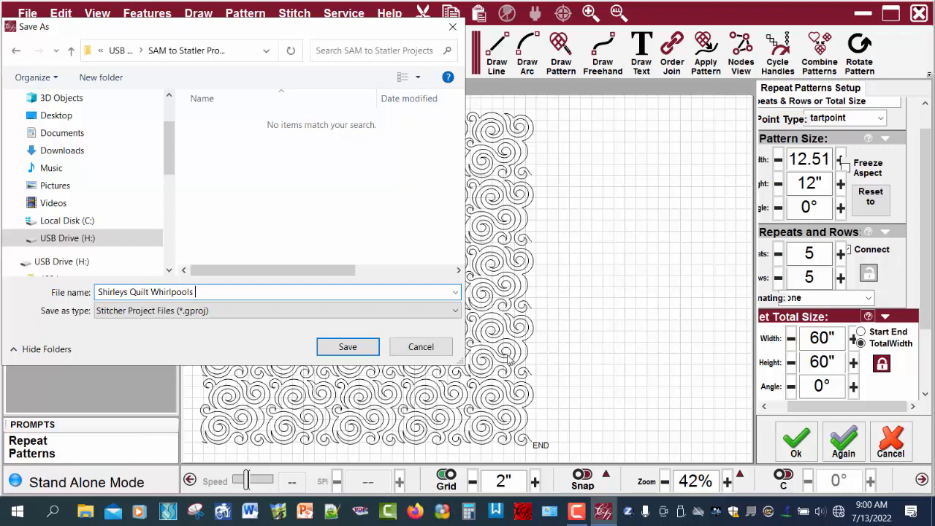
{"action": "type", "text": "7 13 2022"}
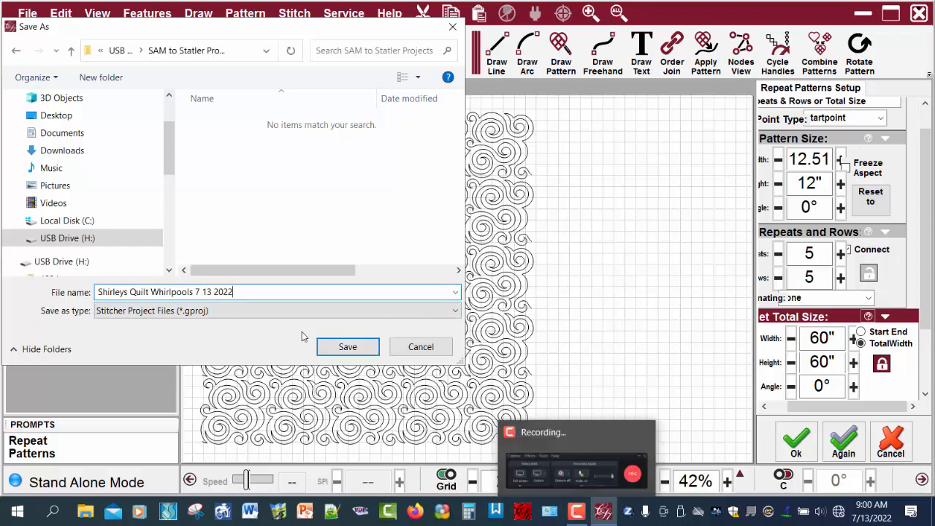
{"action": "left_click", "coordinate": [348, 348]}
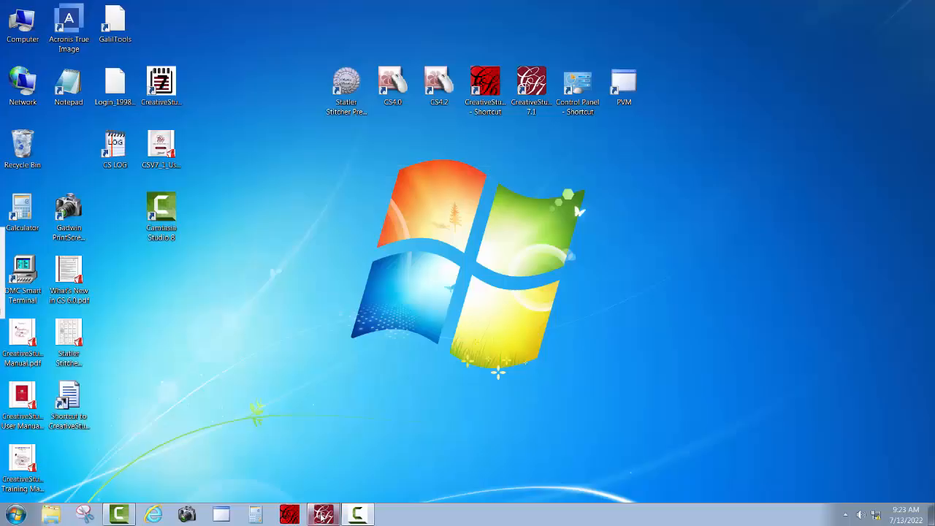
- Launch CreativeStudio and open the "Quilt Whirlpools 7 13 2022" project from the SAM to Statler Projects folder on Removable Disk (E:)
{"action": "left_click", "coordinate": [323, 521]}
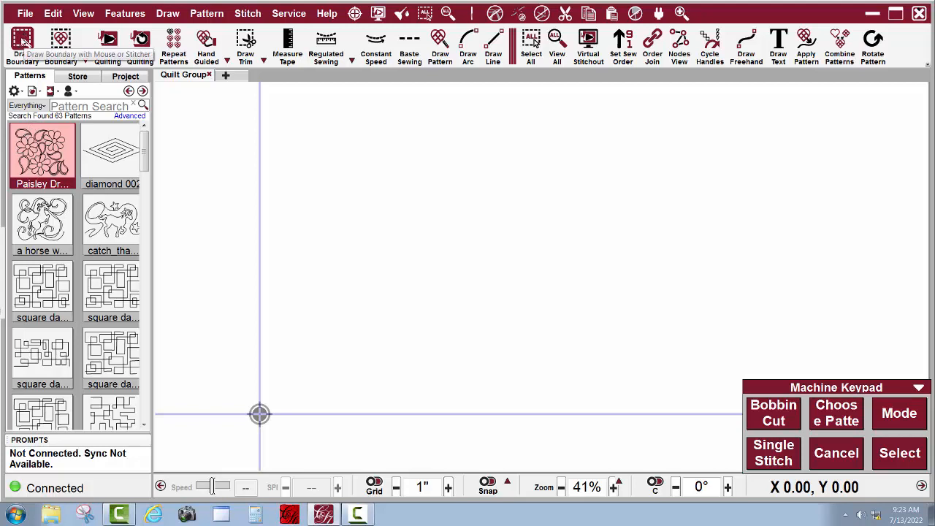
{"action": "left_click", "coordinate": [25, 14]}
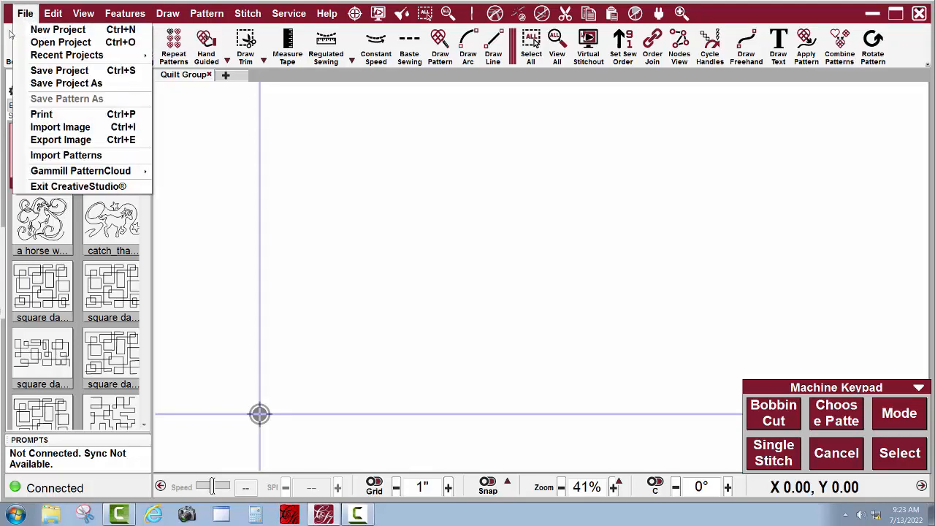
{"action": "left_click", "coordinate": [69, 44]}
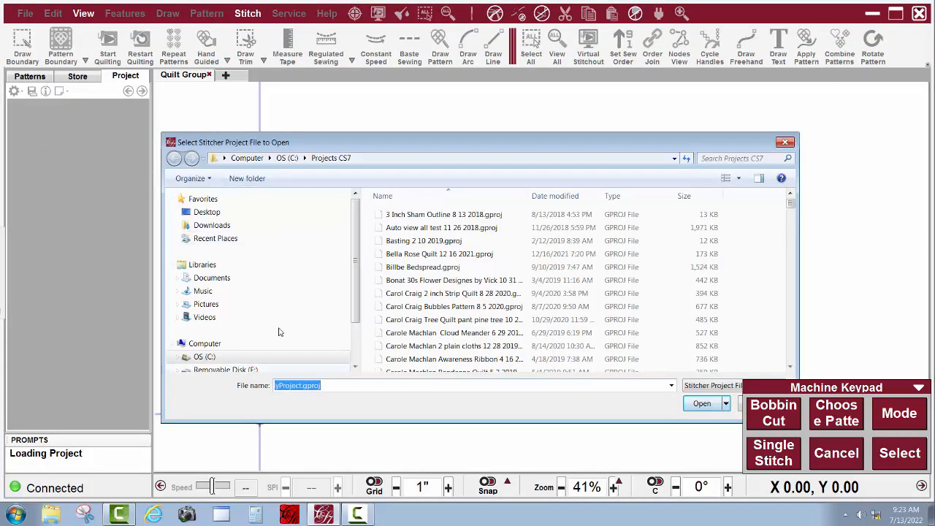
{"action": "scroll", "coordinate": [355, 264], "scroll_direction": "down", "scroll_amount": 1}
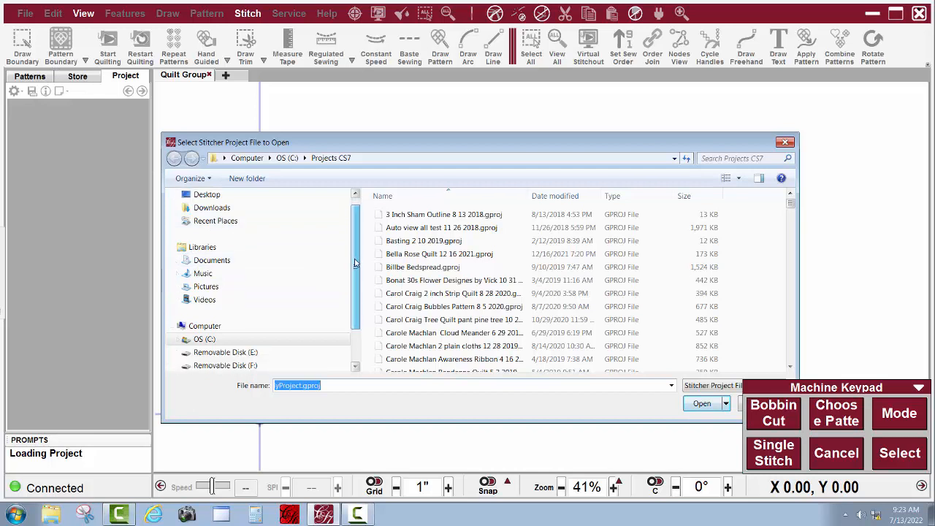
{"action": "left_click_drag", "start_coordinate": [355, 263], "coordinate": [358, 281]}
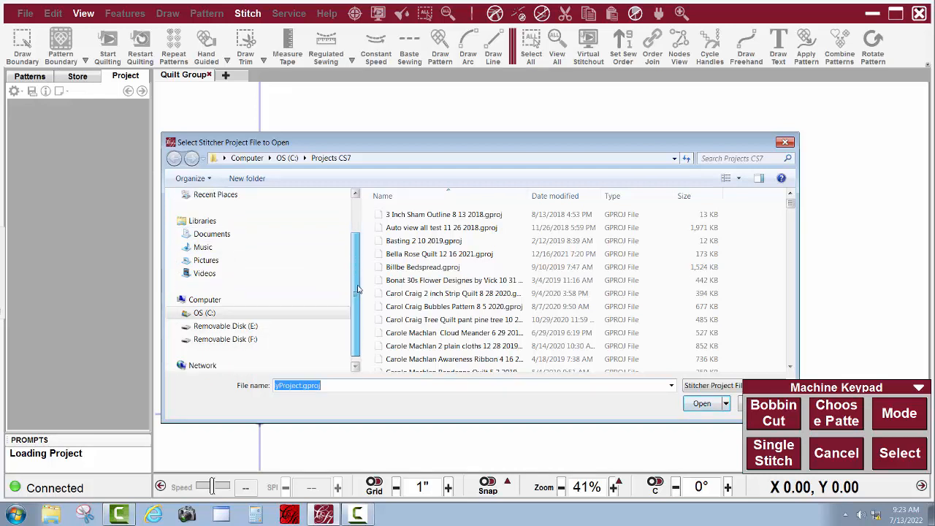
{"action": "left_click", "coordinate": [219, 331]}
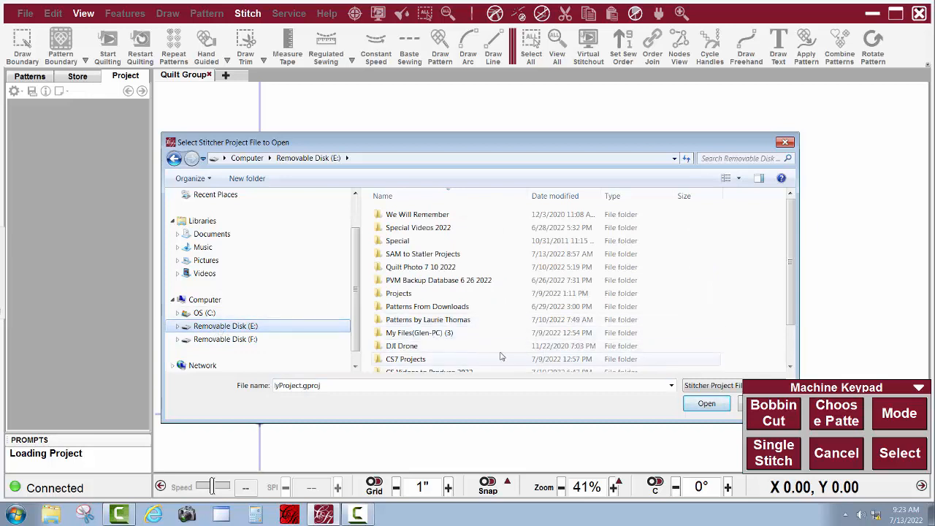
{"action": "double_click", "coordinate": [421, 255]}
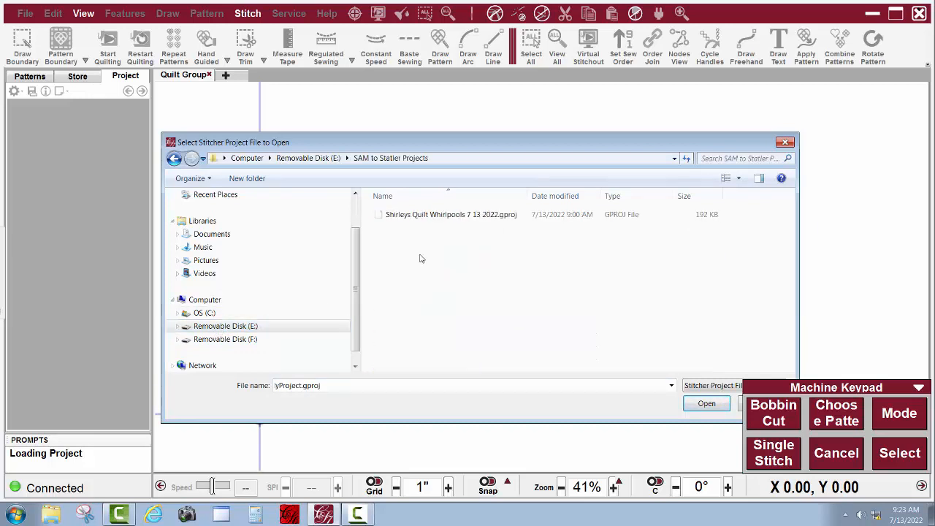
{"action": "double_click", "coordinate": [456, 214]}
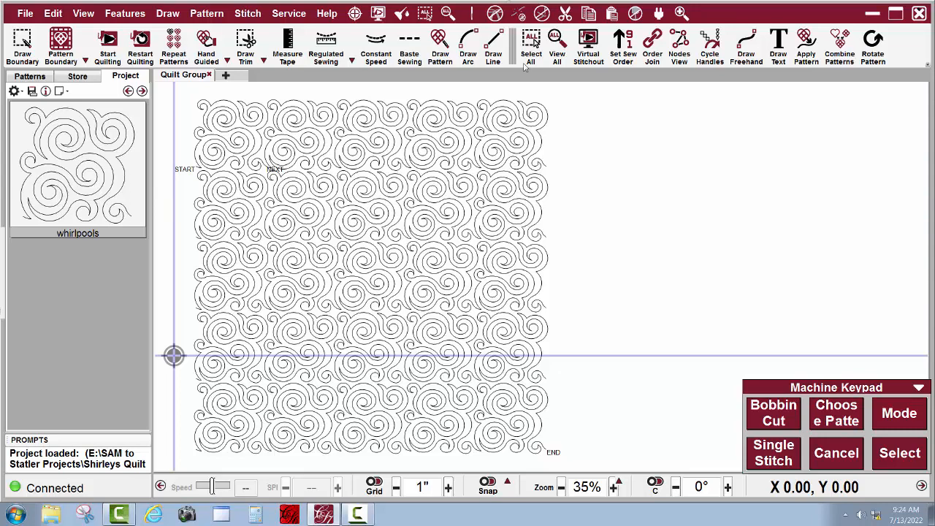
- Relocate the whole layout with Shift ALL to 1 Point, matching the upper-left corner of the first whirlpools pattern to the machine head position
{"action": "scroll", "coordinate": [624, 100], "scroll_direction": "down", "scroll_amount": 1}
{"action": "scroll", "coordinate": [195, 165], "scroll_direction": "down", "scroll_amount": 2}
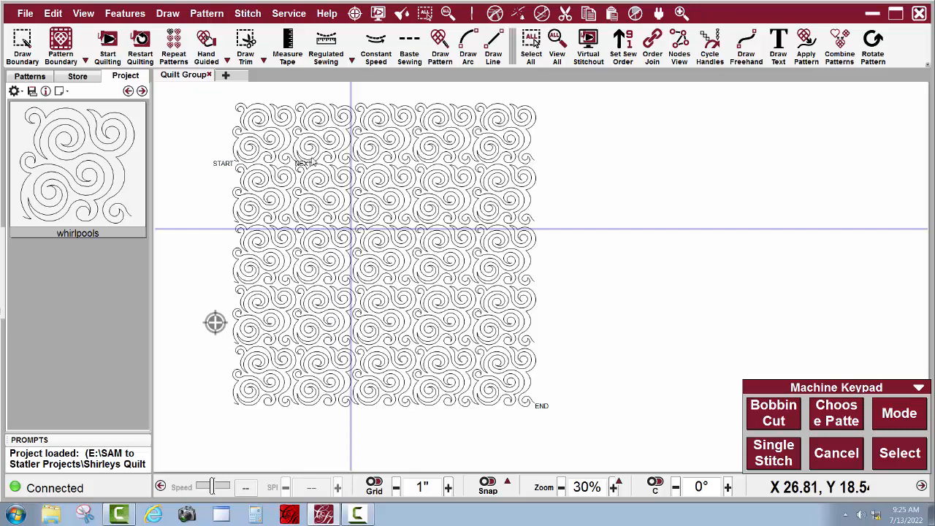
{"action": "left_click", "coordinate": [264, 133]}
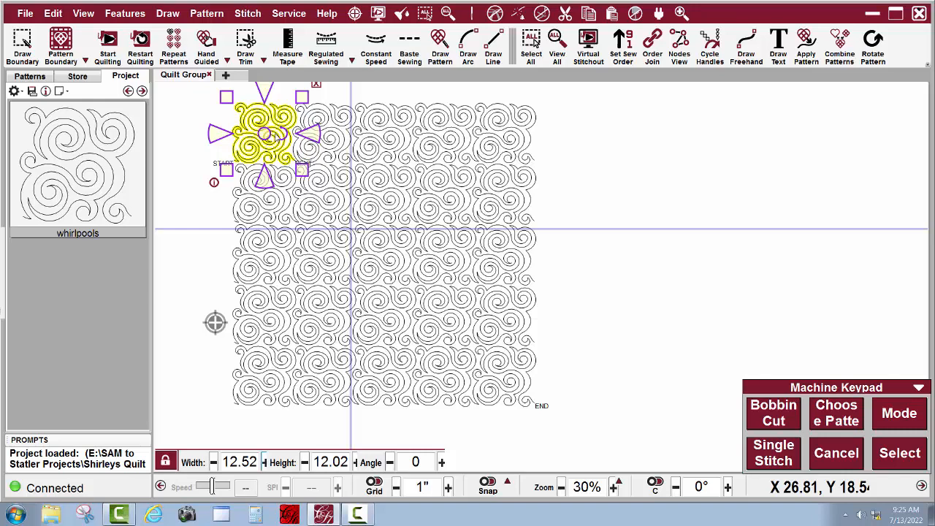
{"action": "left_click", "coordinate": [271, 136]}
{"action": "right_click", "coordinate": [269, 135]}
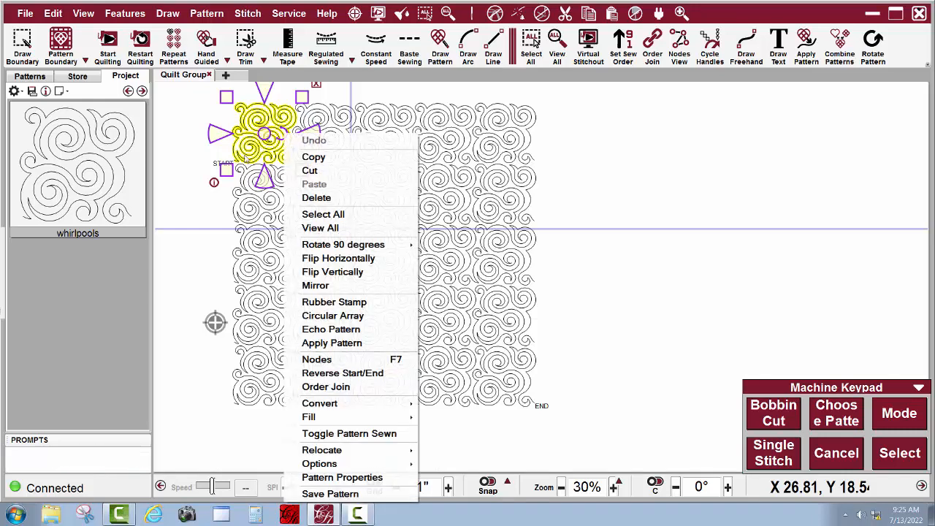
{"action": "mouse_move", "coordinate": [305, 451]}
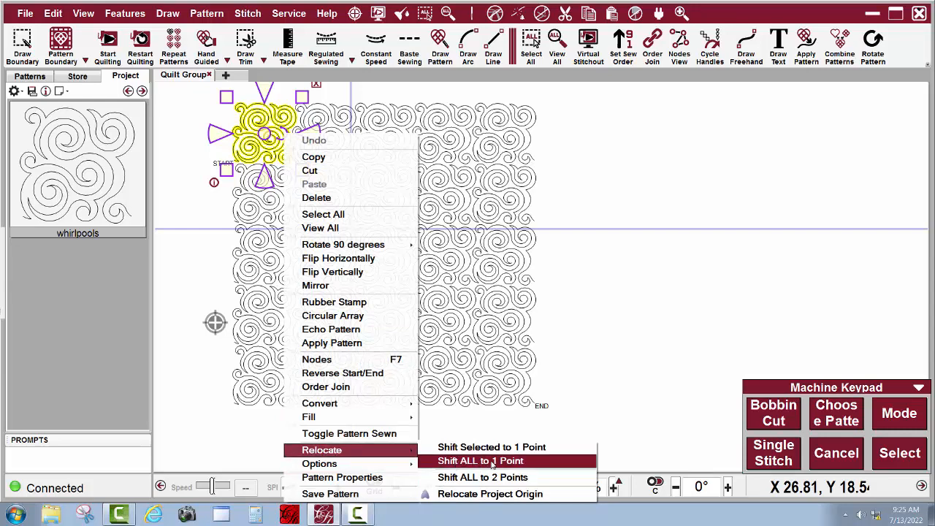
{"action": "left_click", "coordinate": [463, 461]}
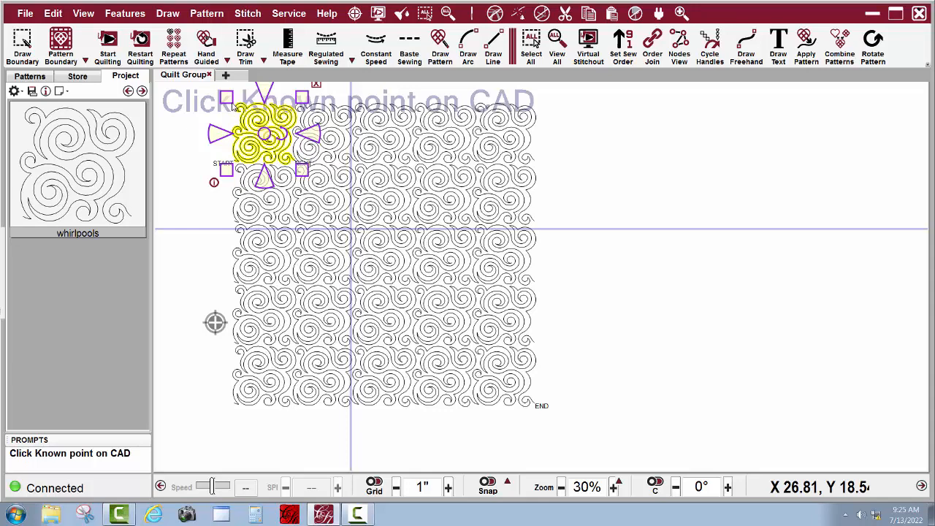
{"action": "left_click", "coordinate": [234, 107]}
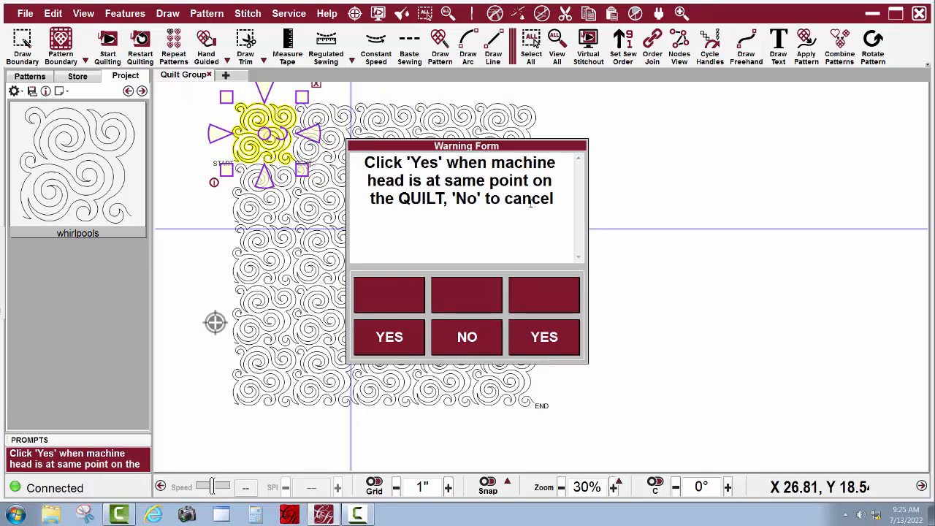
{"action": "left_click", "coordinate": [546, 338]}
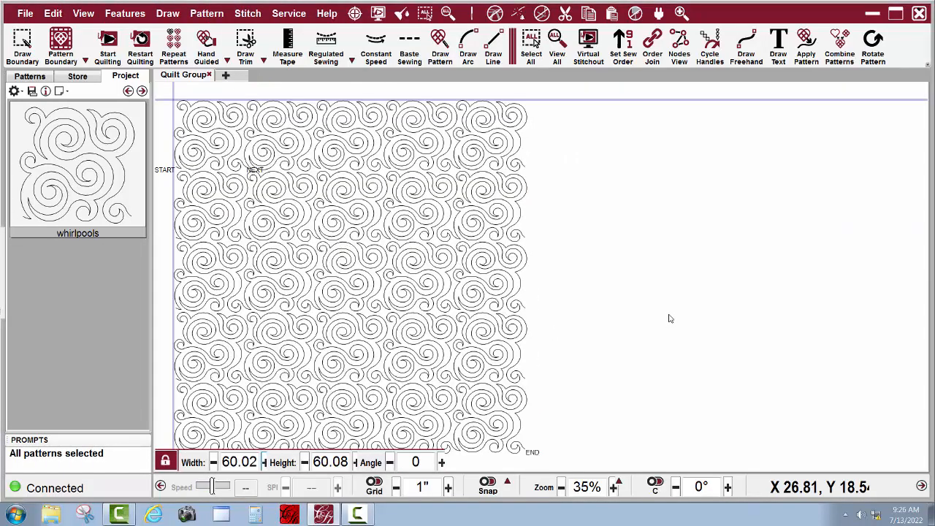
{"action": "scroll", "coordinate": [727, 182], "scroll_direction": "down", "scroll_amount": 2}
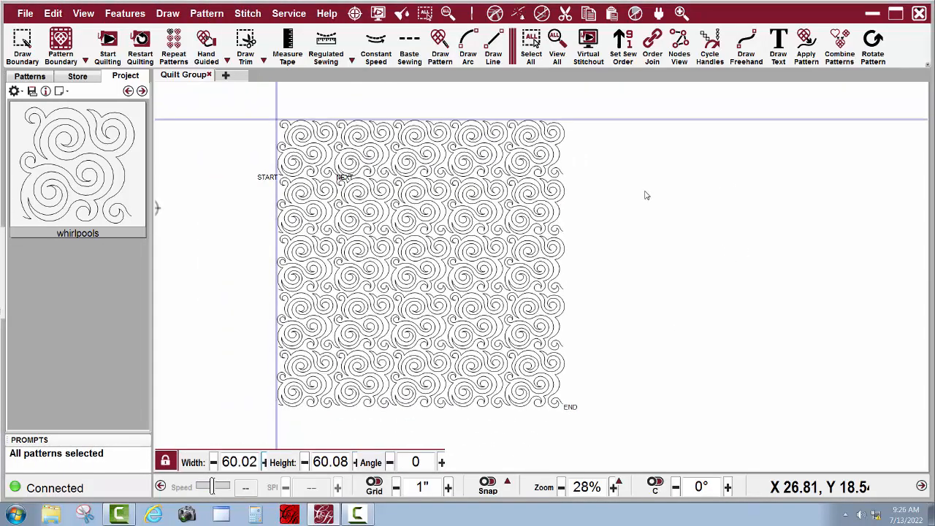